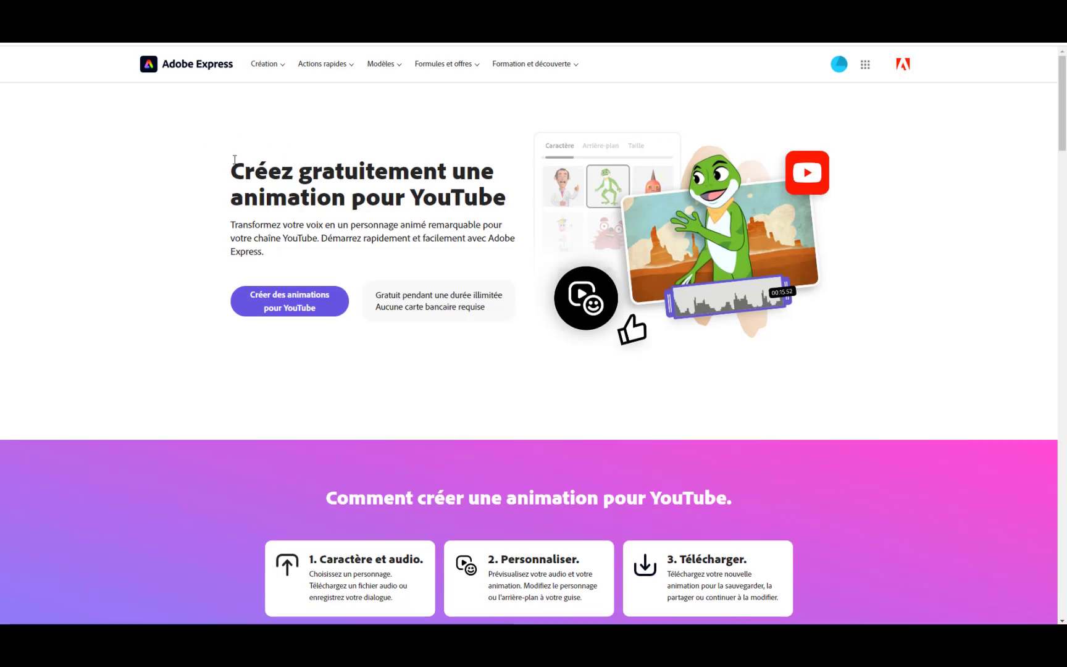
# Open the YouTube animation creator and review the available sizes, characters and backgrounds for the basketball character's beach scene.
pyautogui.click(302, 307)
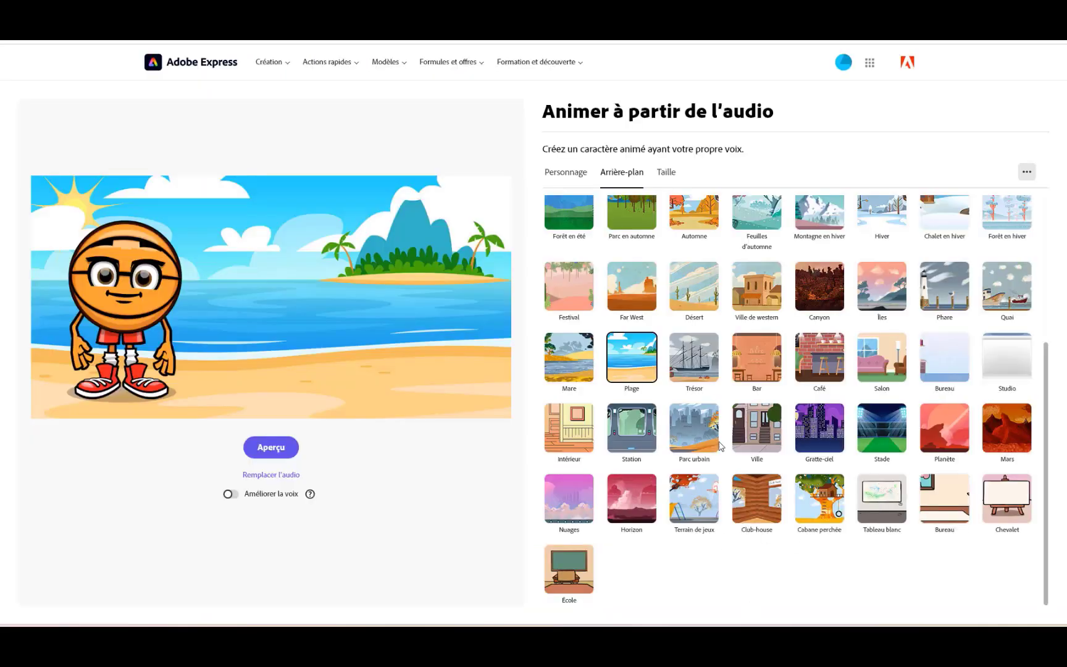
pyautogui.click(155, 274)
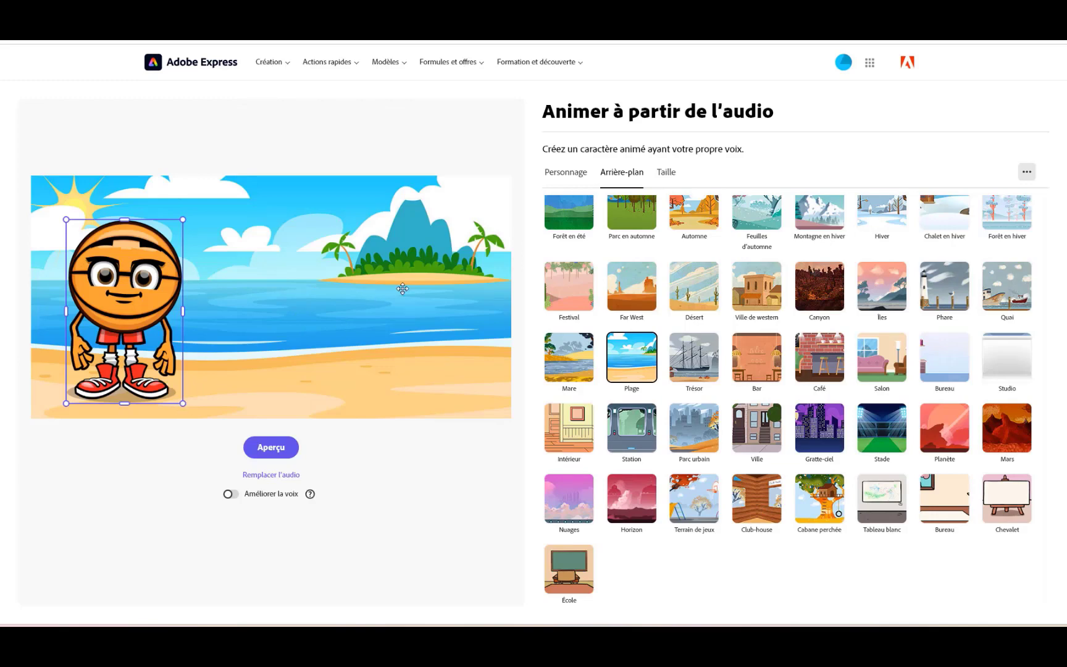
pyautogui.click(668, 178)
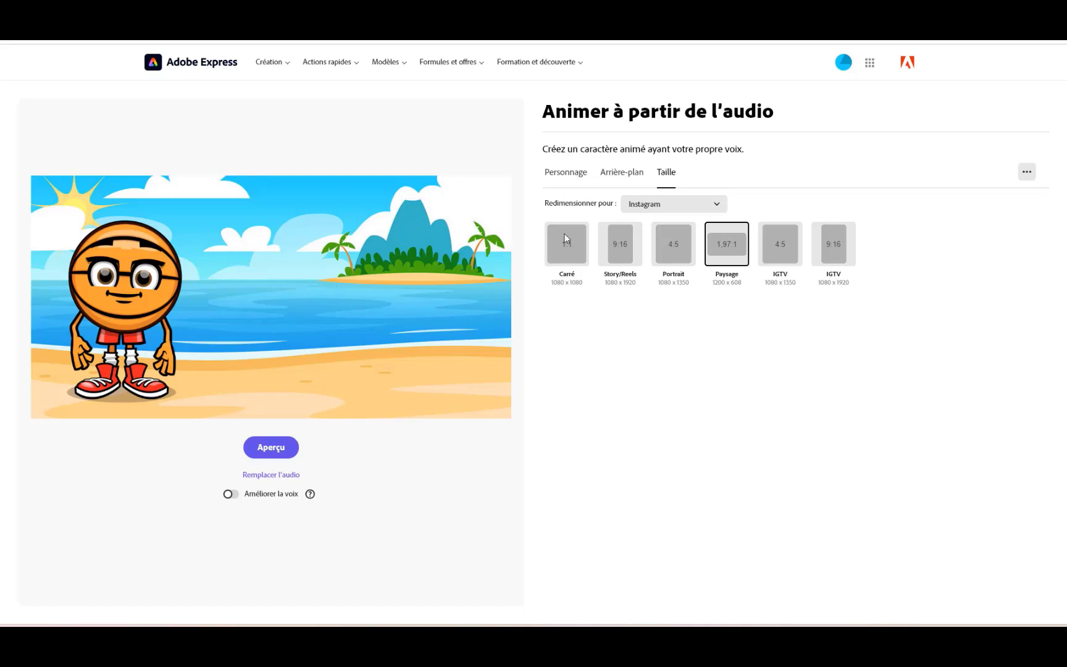
pyautogui.click(561, 174)
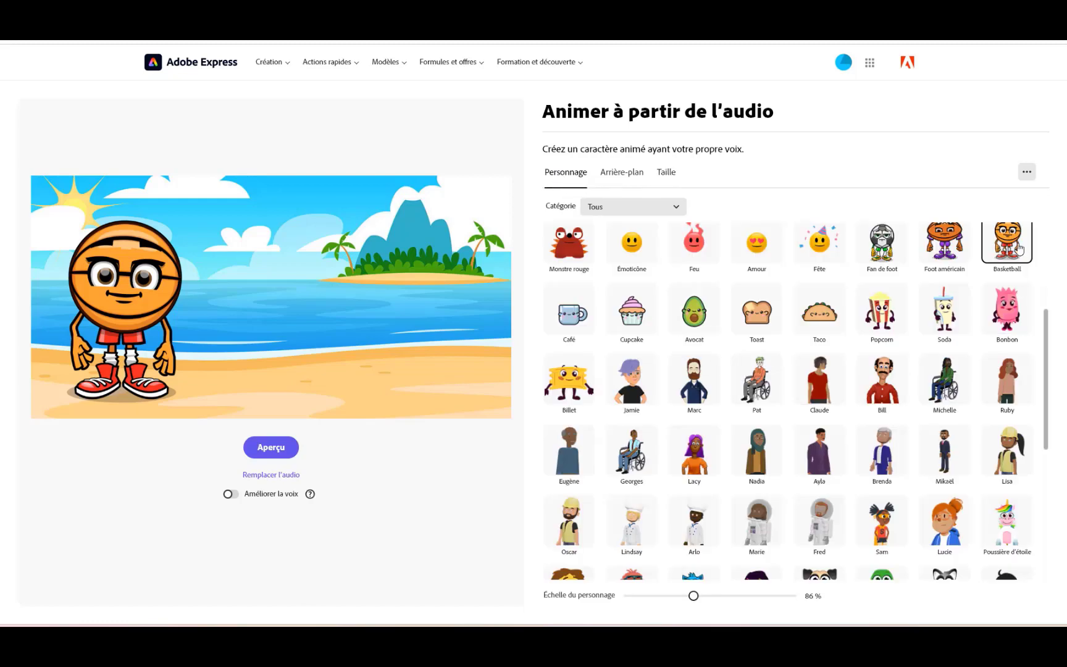
pyautogui.click(608, 175)
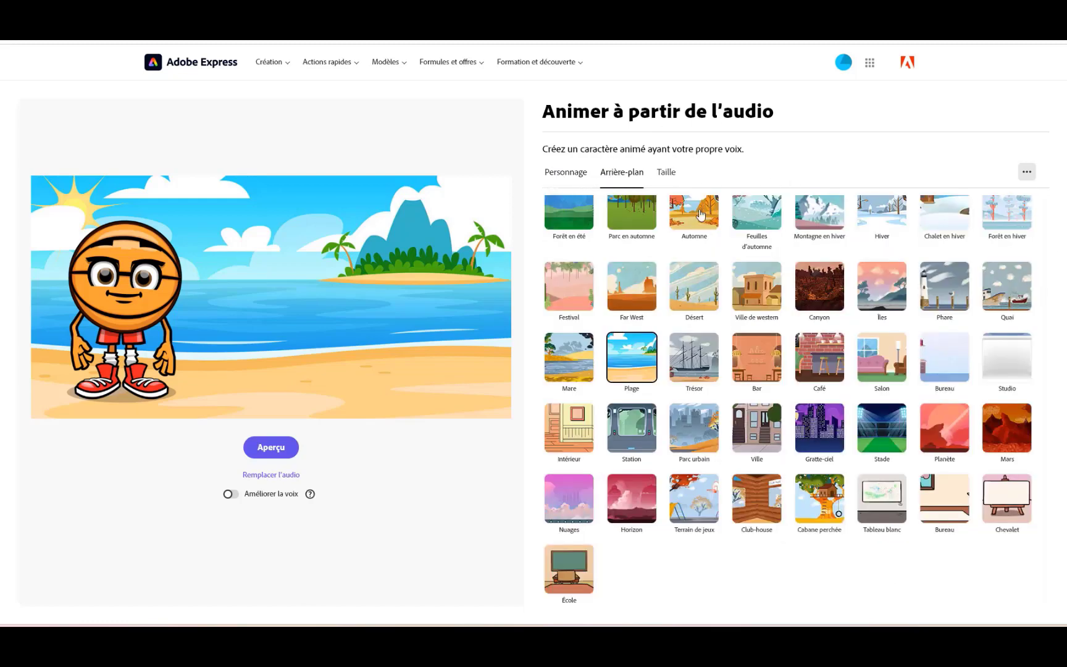
pyautogui.scroll(4, 788, 435)
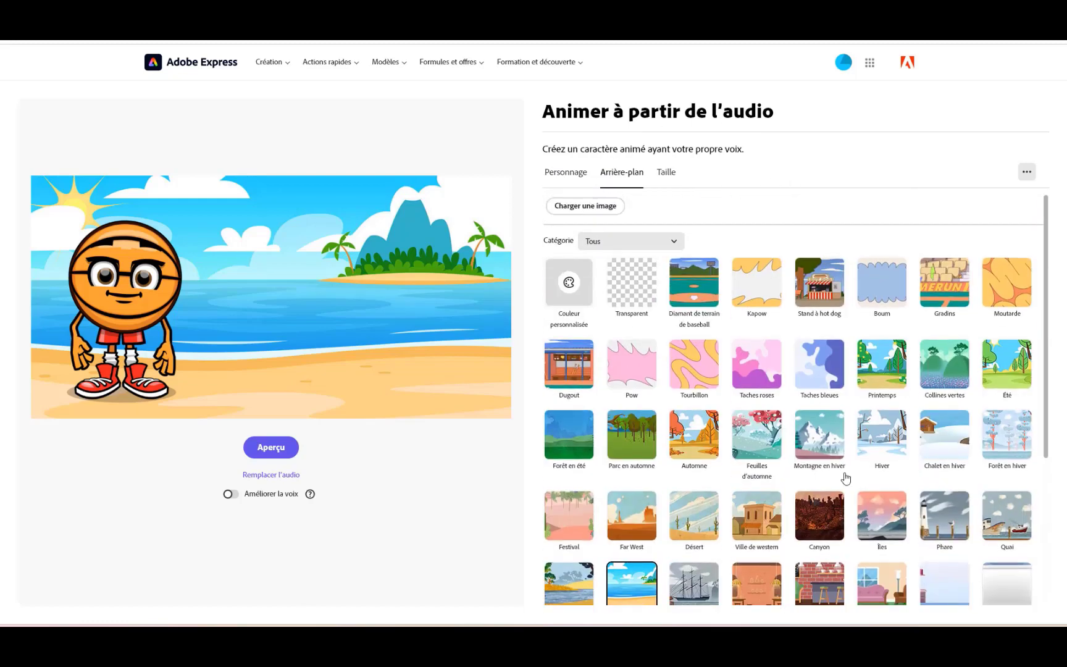
pyautogui.scroll(-4, 634, 364)
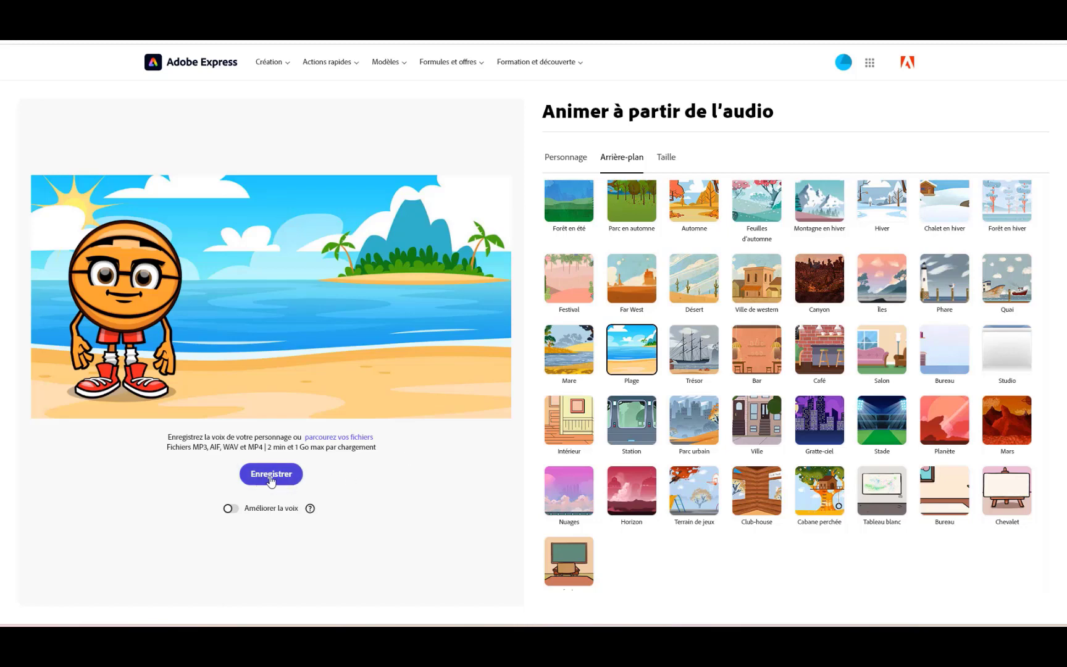
# Record about 20 seconds of voice for the basketball character and download the generated animation as an MP4 file.
pyautogui.click(271, 474)
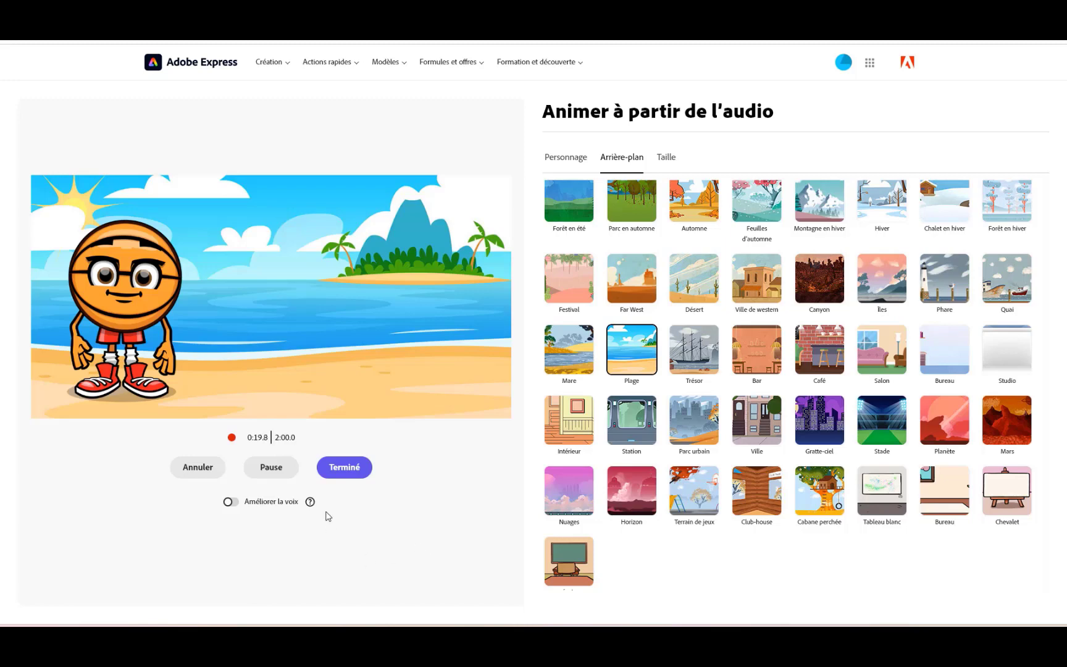
pyautogui.click(344, 467)
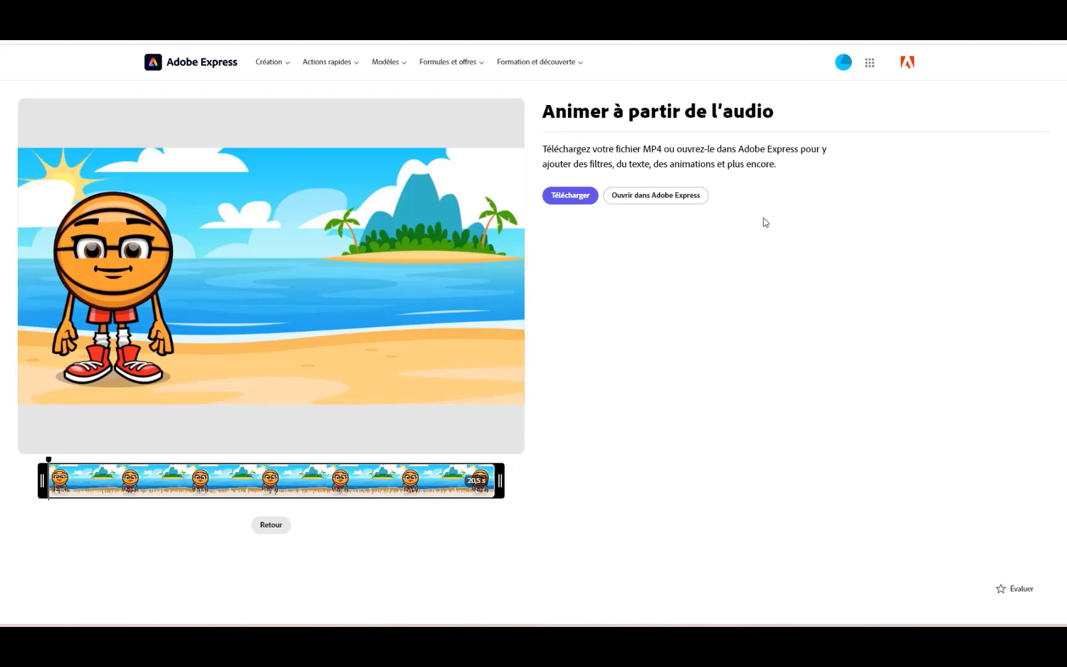
pyautogui.click(571, 196)
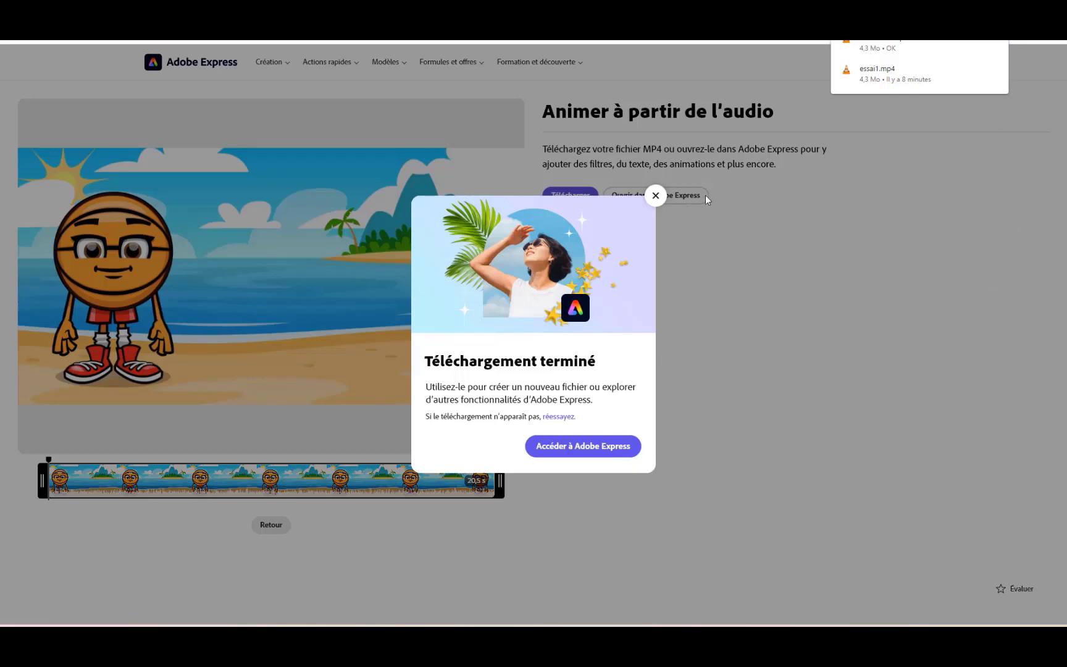
pyautogui.click(656, 196)
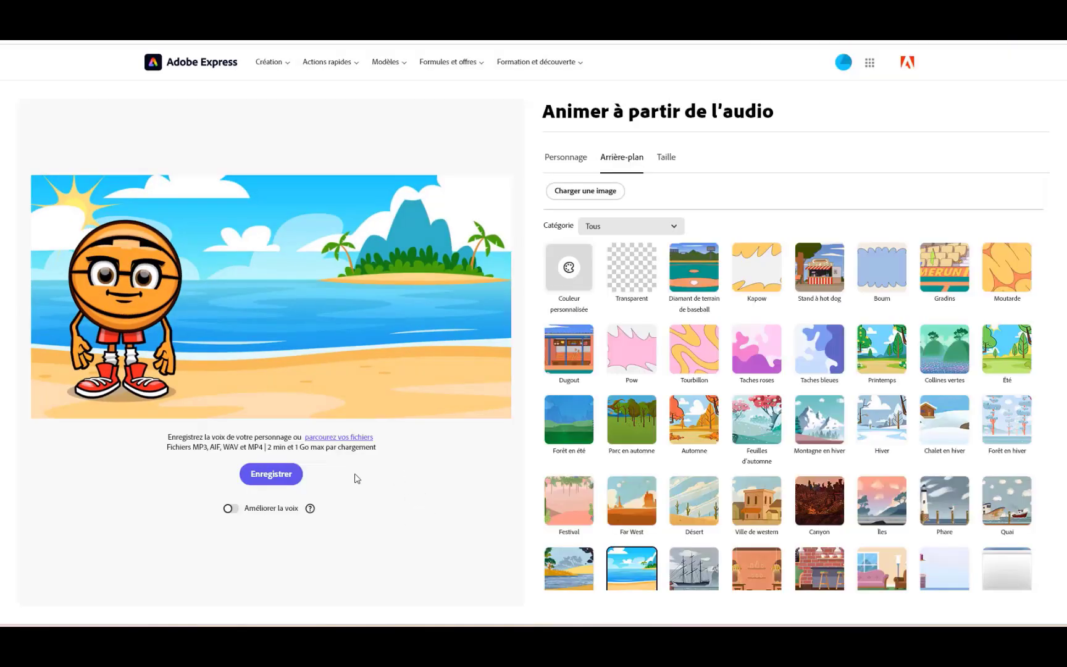
# Animate the character with the audio file Unknown_2023.08.28_09.47.mp3 and open the result in the full Adobe Express editor.
pyautogui.click(331, 437)
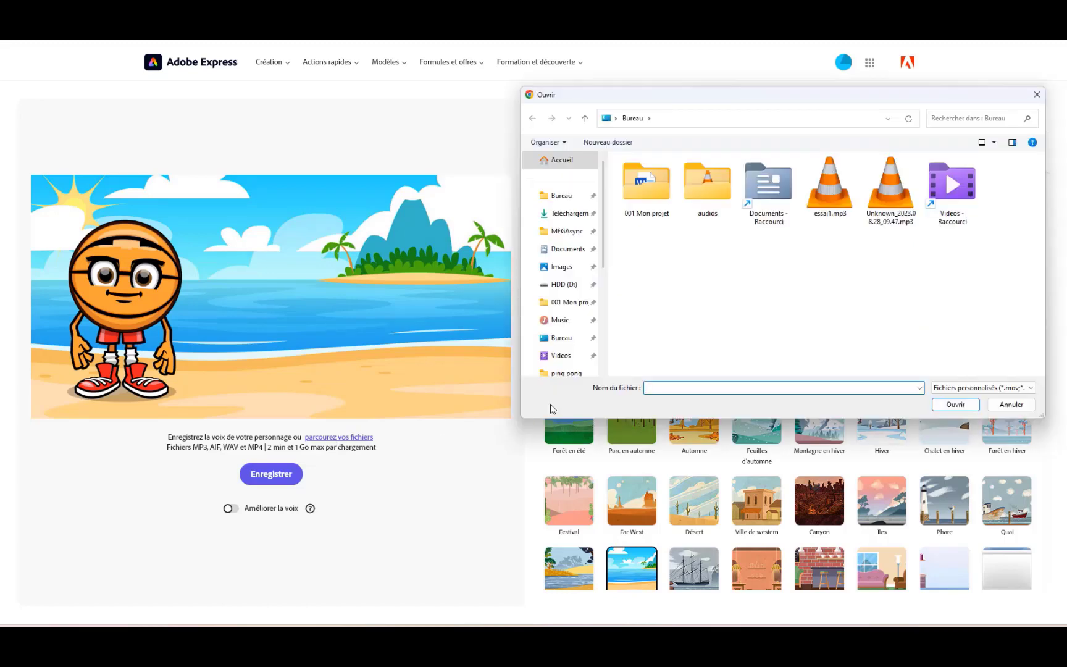
pyautogui.doubleClick(891, 197)
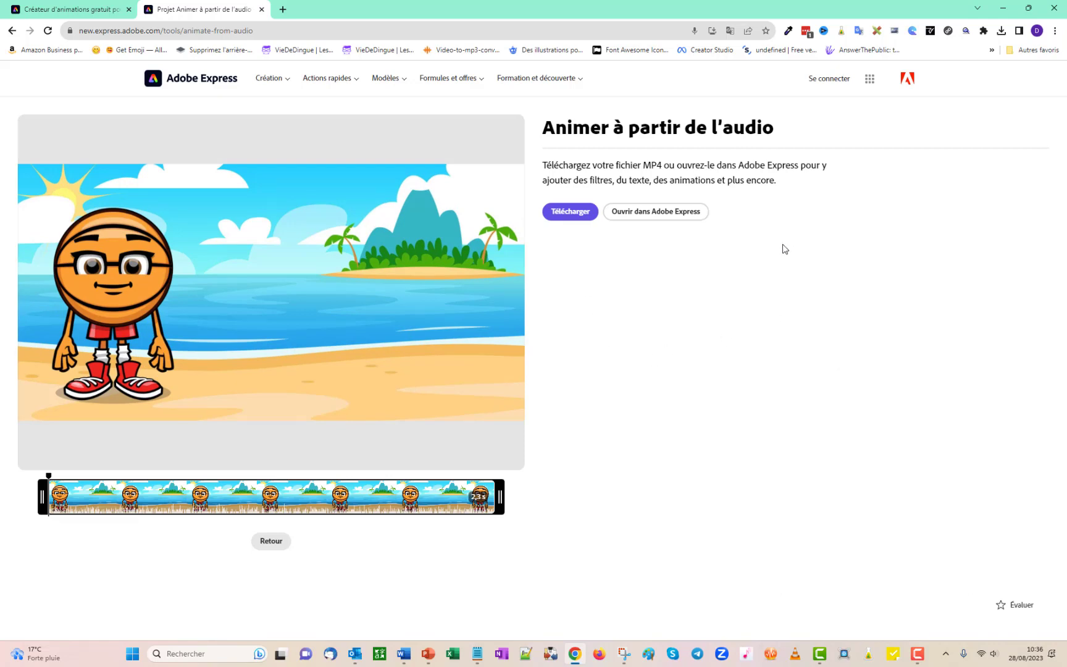
pyautogui.click(658, 213)
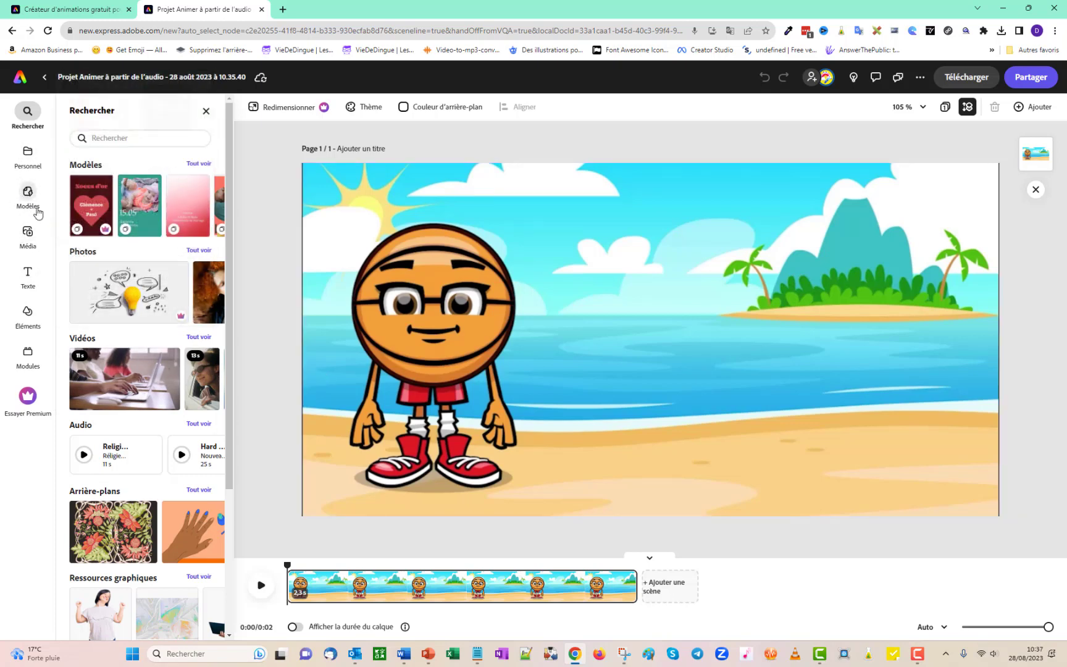
# Add the yellow sun with sunglasses illustration to the scene and place it over the island.
pyautogui.click(20, 315)
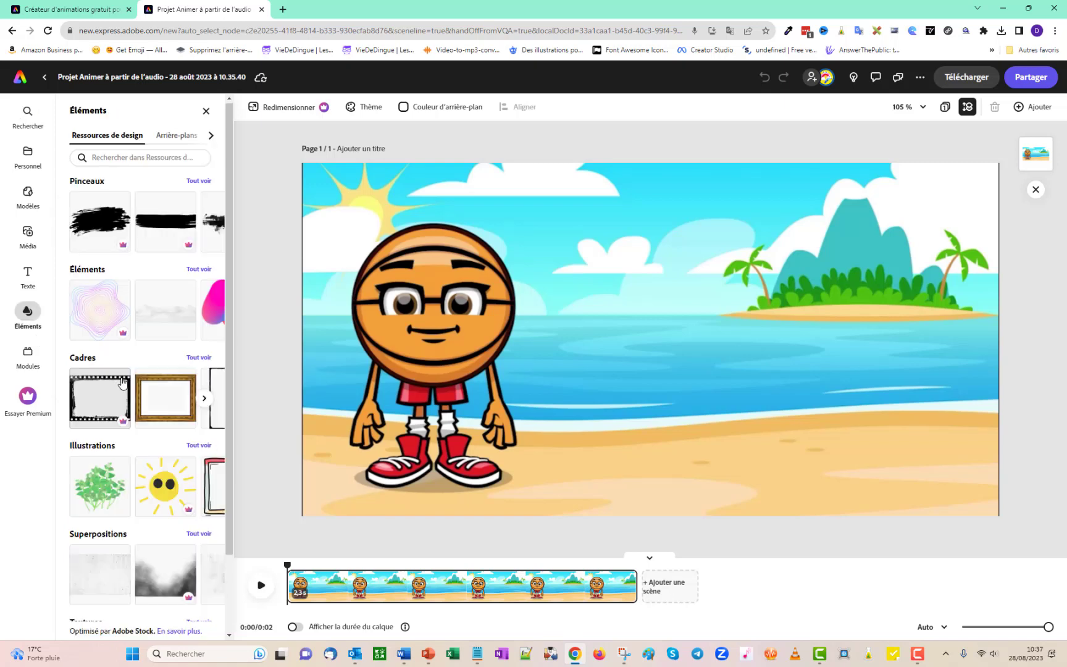
pyautogui.scroll(-2, 154, 370)
pyautogui.click(159, 399)
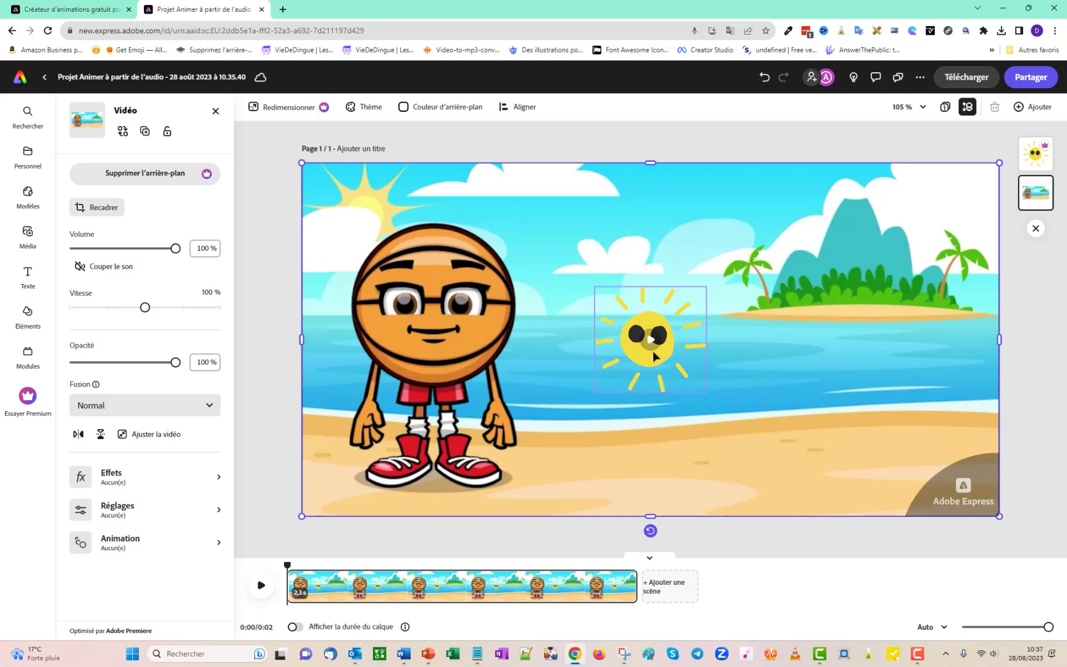
pyautogui.moveTo(653, 352); pyautogui.dragTo(837, 292)
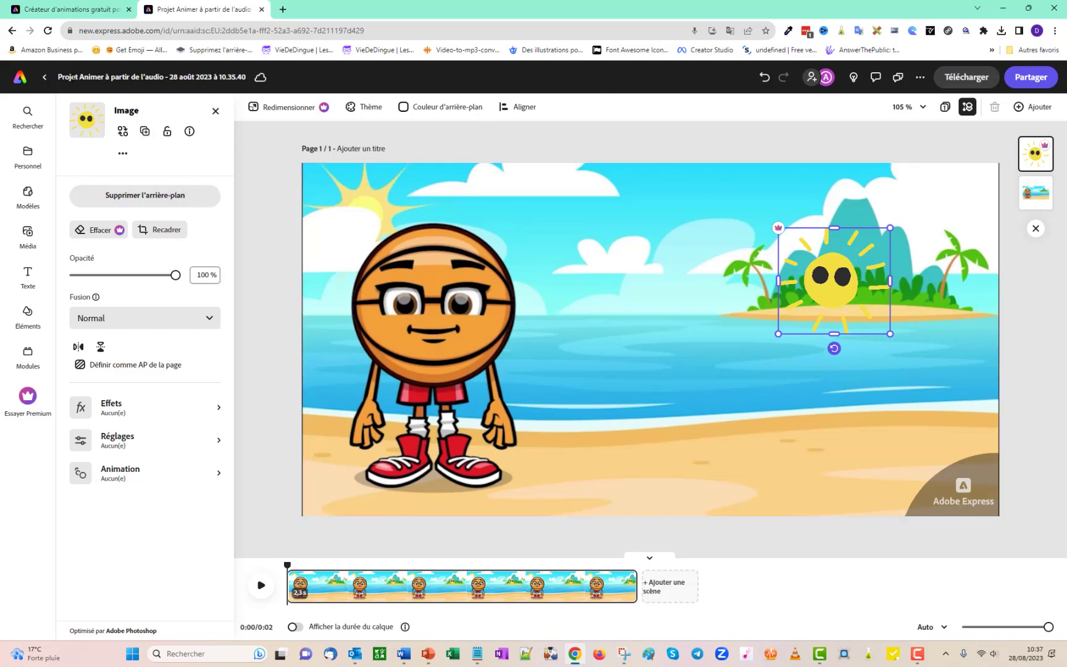
# Browse the text styles, stock photos and templates that can be added to the project.
pyautogui.click(27, 275)
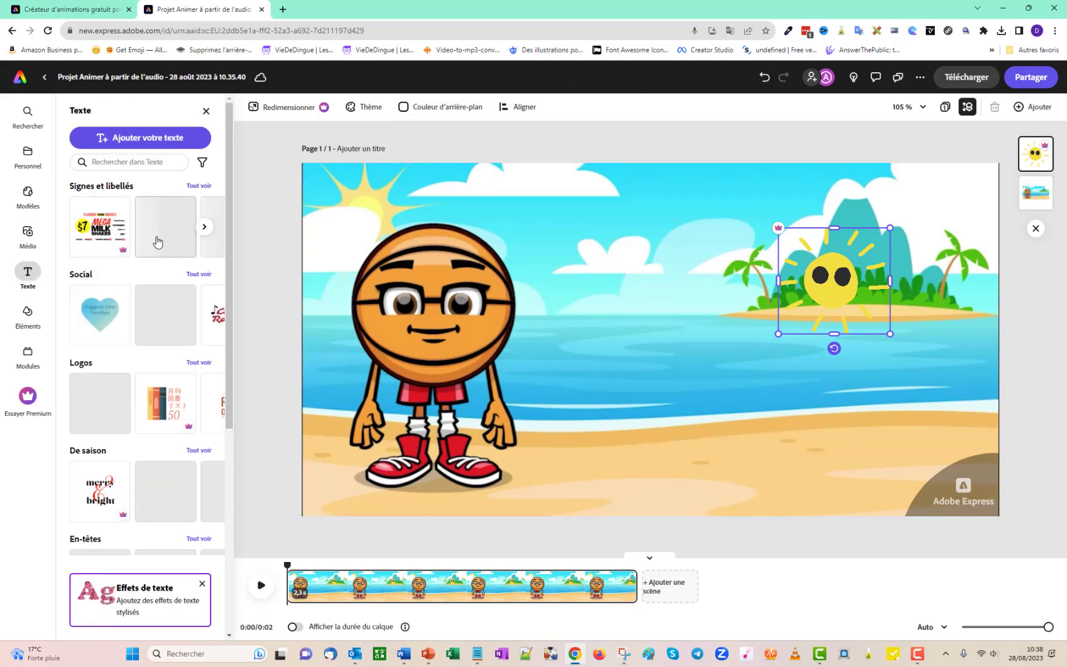
pyautogui.click(25, 233)
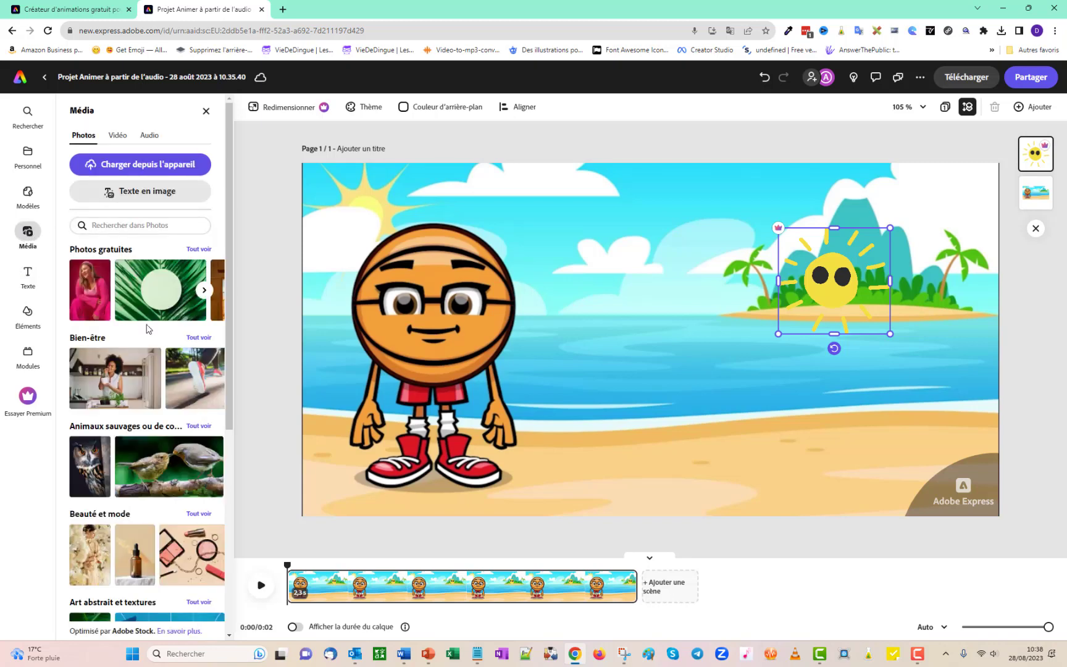
pyautogui.scroll(-5, 142, 353)
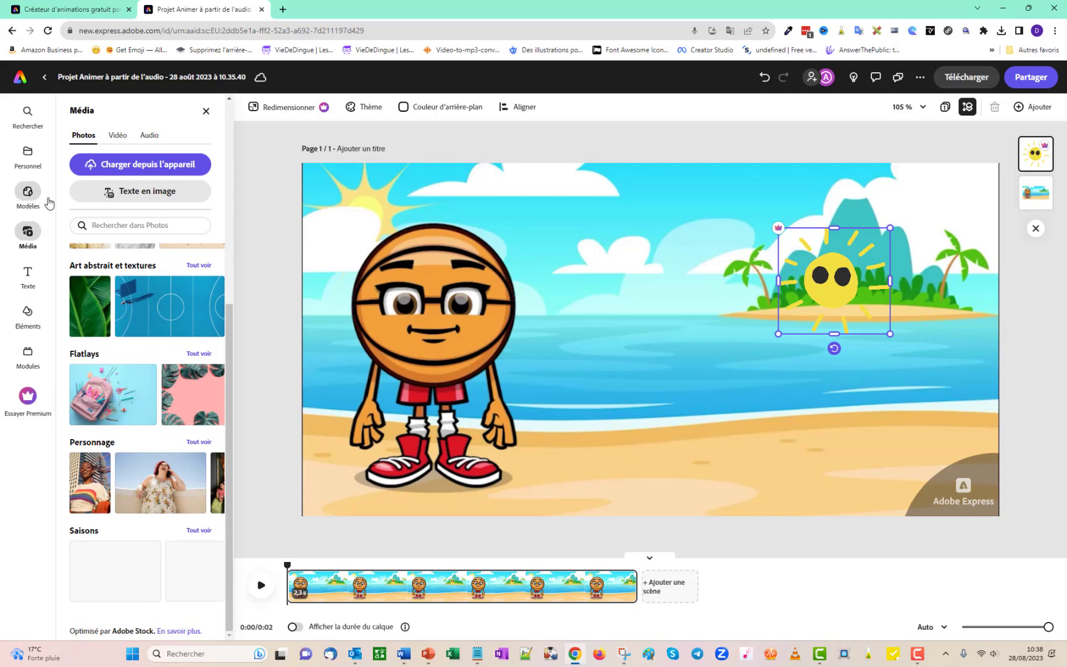
pyautogui.click(45, 202)
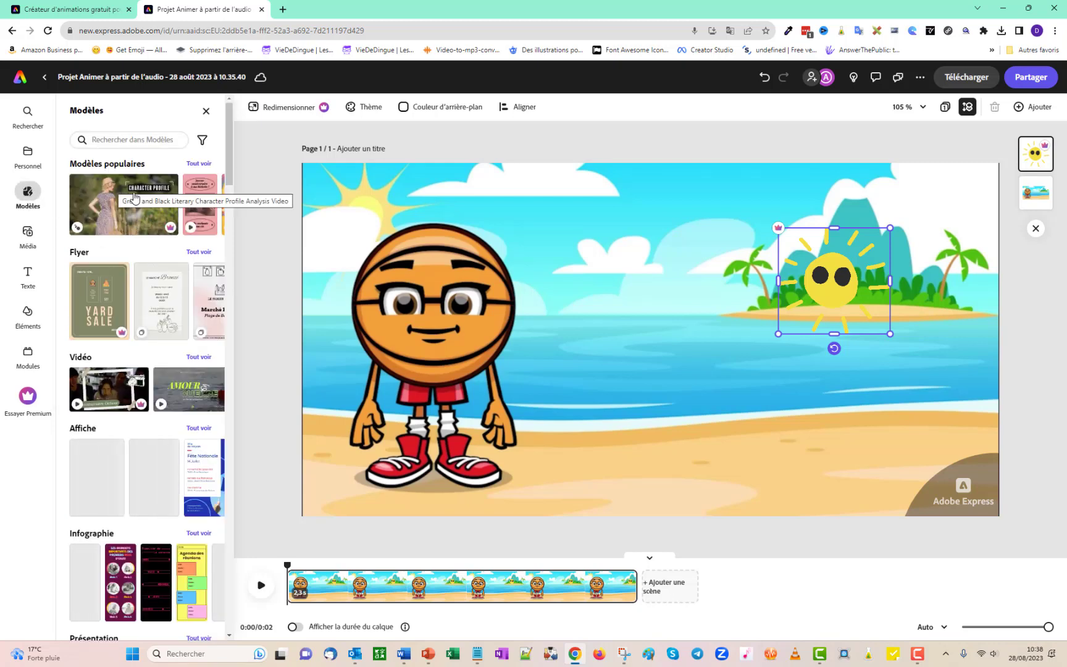
pyautogui.scroll(-1, 170, 322)
pyautogui.scroll(-5, 170, 322)
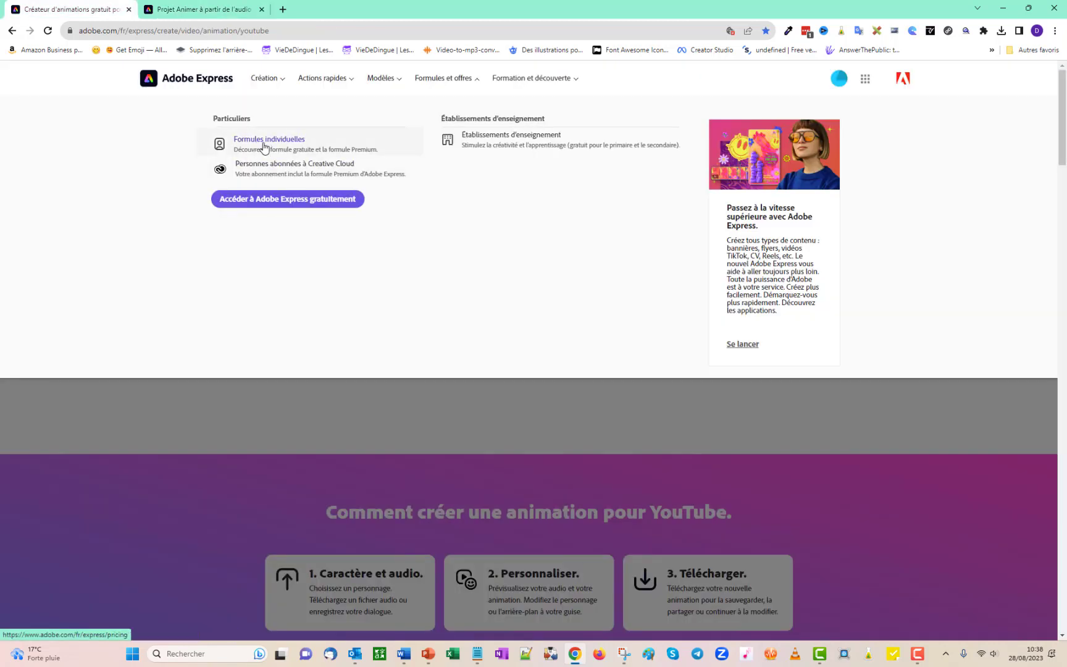
# Open the individual plans page and examine the features of the free and Premium plans.
pyautogui.click(265, 146)
pyautogui.scroll(-2, 756, 334)
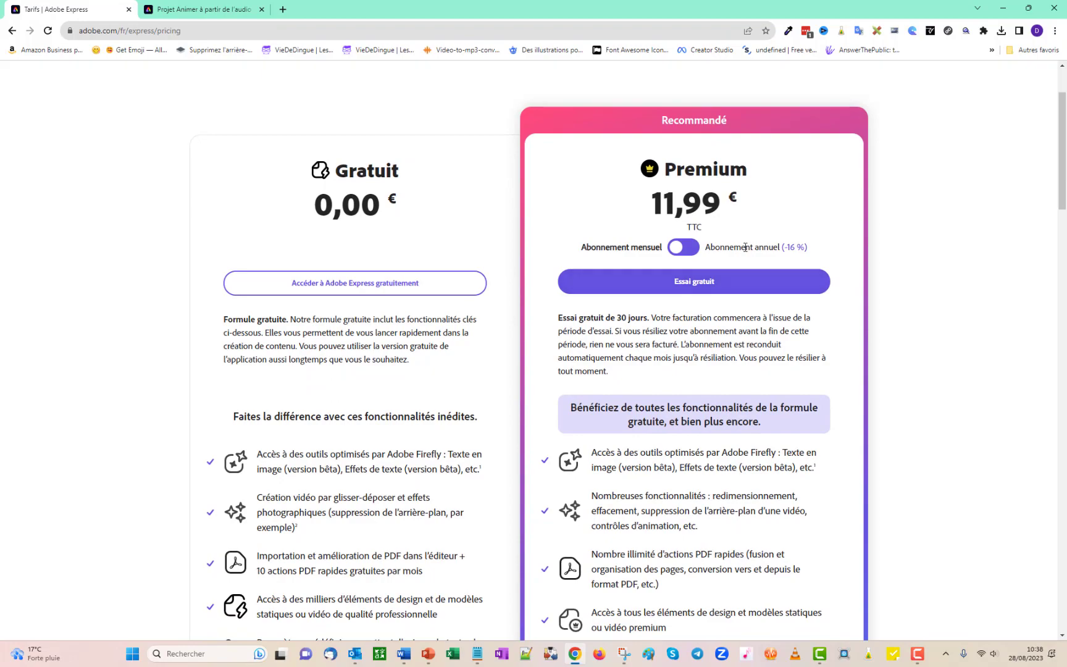
pyautogui.scroll(-12, 758, 234)
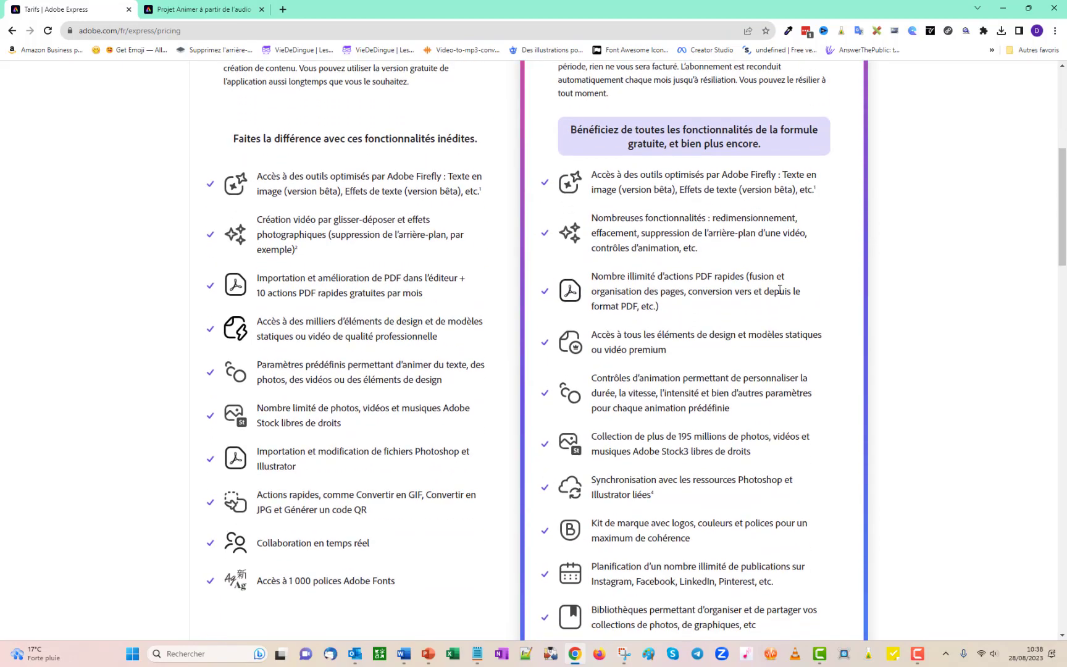
pyautogui.scroll(14, 781, 330)
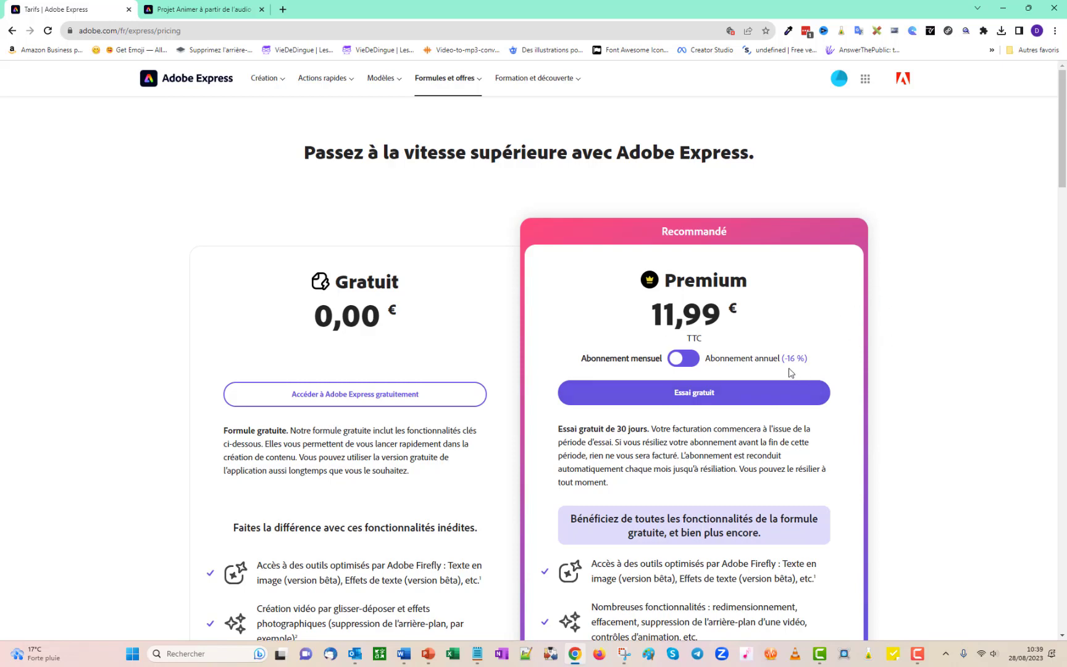
# Compare the Premium plan's price for the annual and the monthly subscription.
pyautogui.click(712, 359)
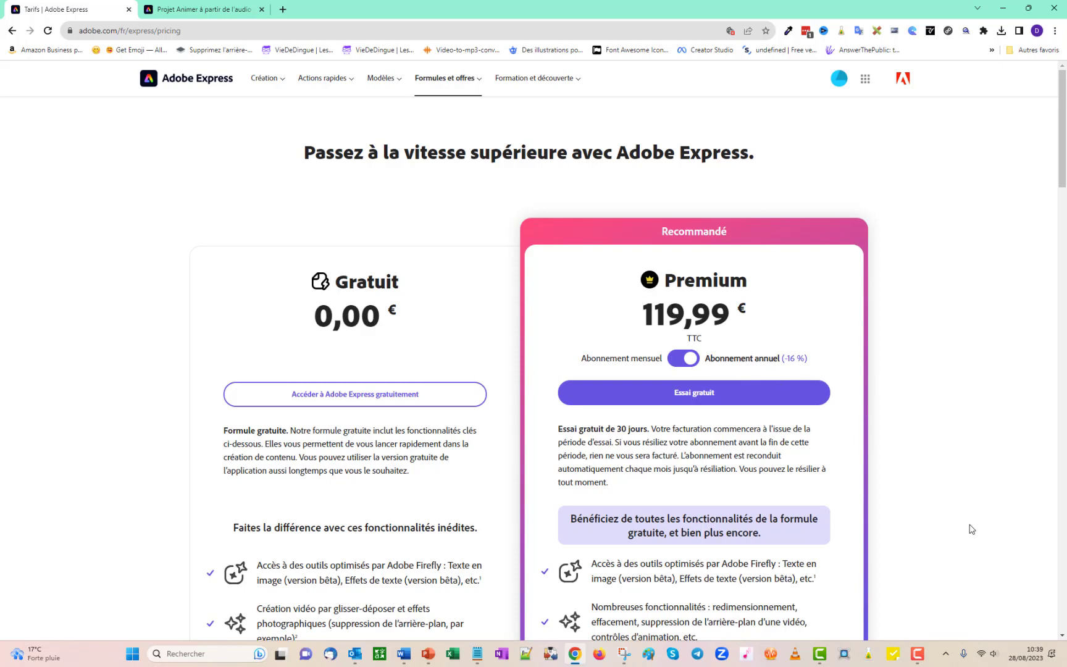
pyautogui.click(673, 364)
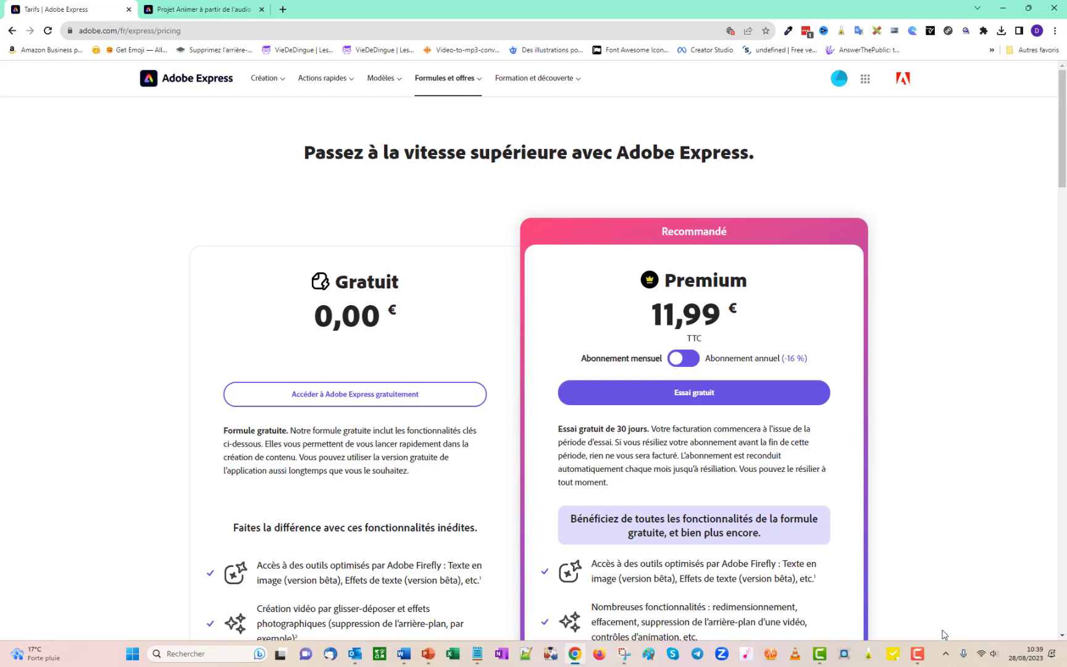
pyautogui.moveTo(918, 662)
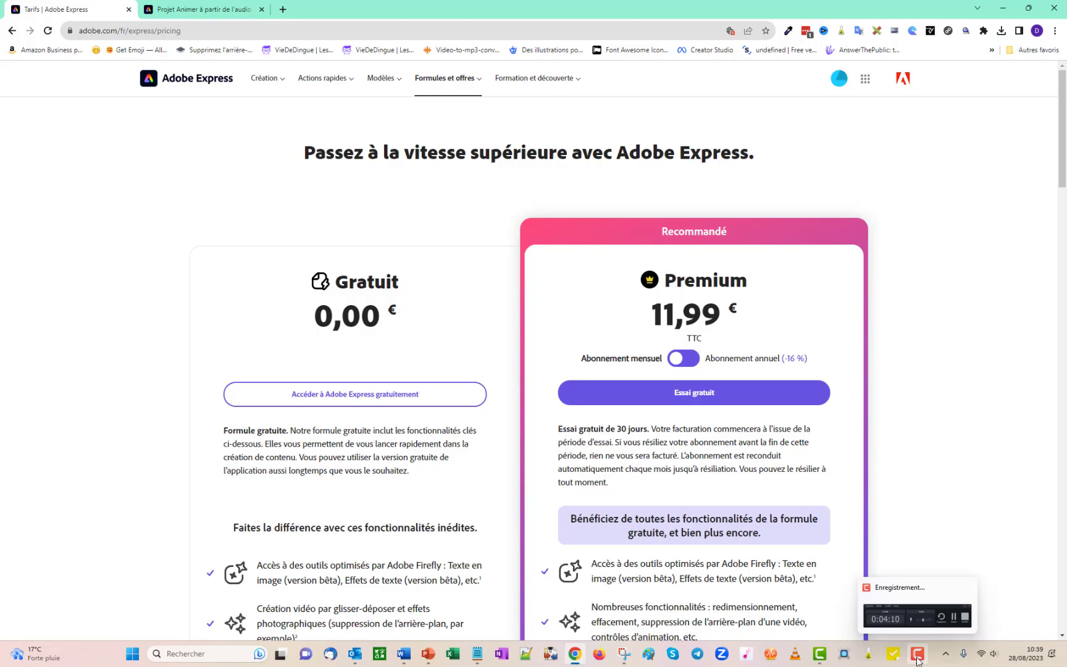